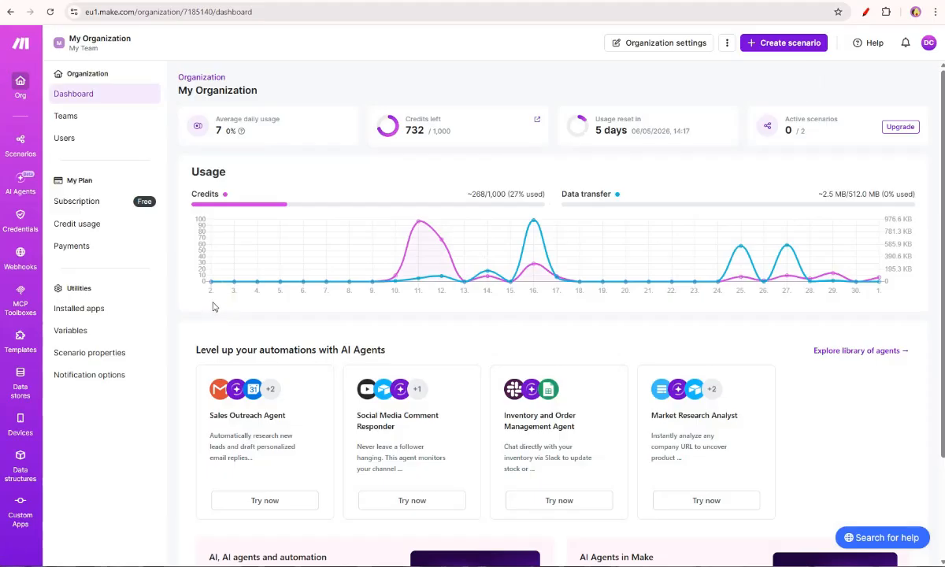
Create a new scenario that starts with the Google Sheets Watch New Rows trigger
left_click(791, 43)
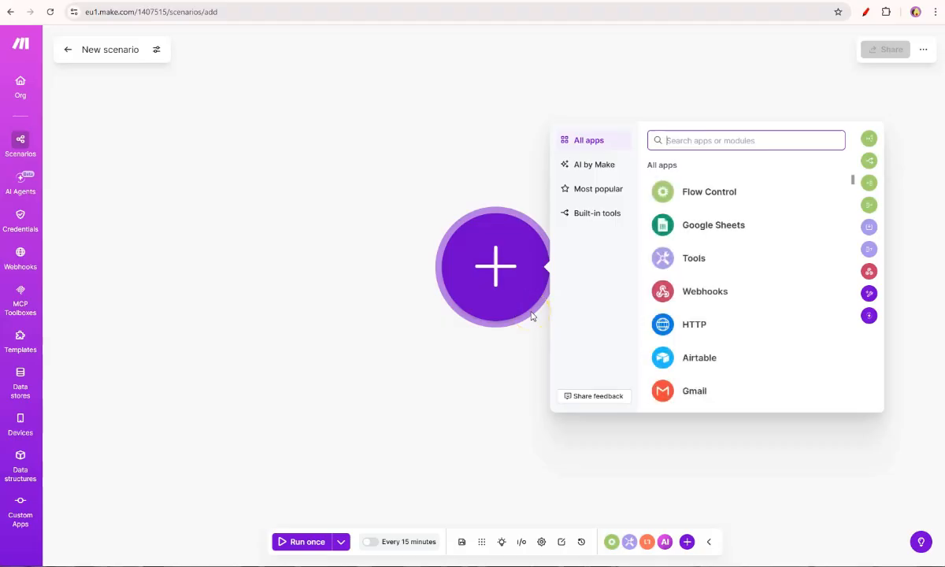
left_click(703, 227)
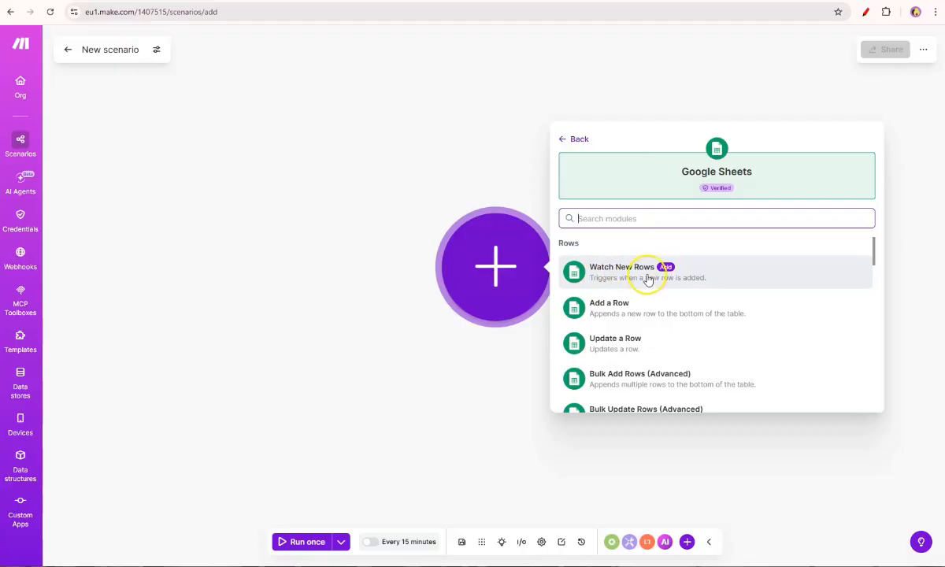
left_click(621, 275)
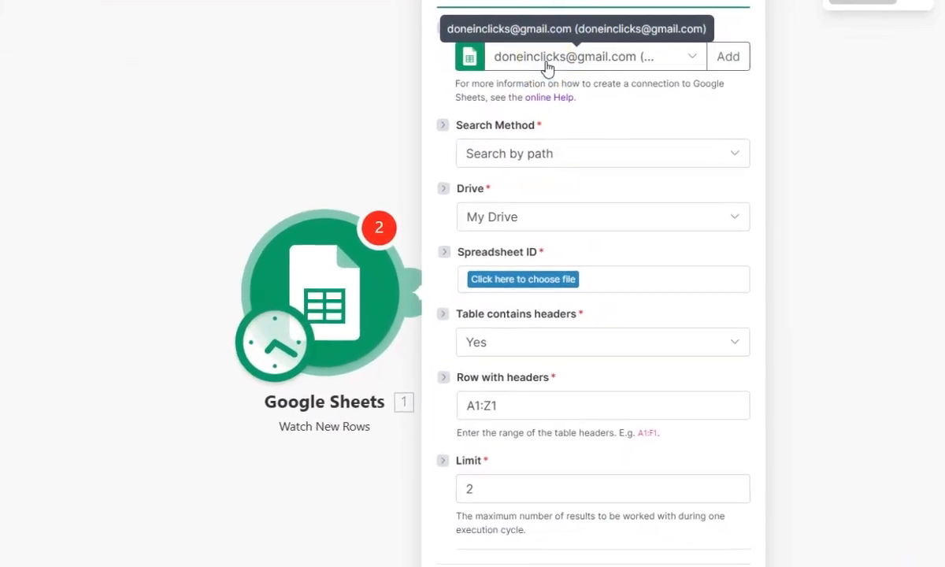
Point the trigger to the Client List sheet of the Test sheet 1 spreadsheet in My Drive
left_click(540, 226)
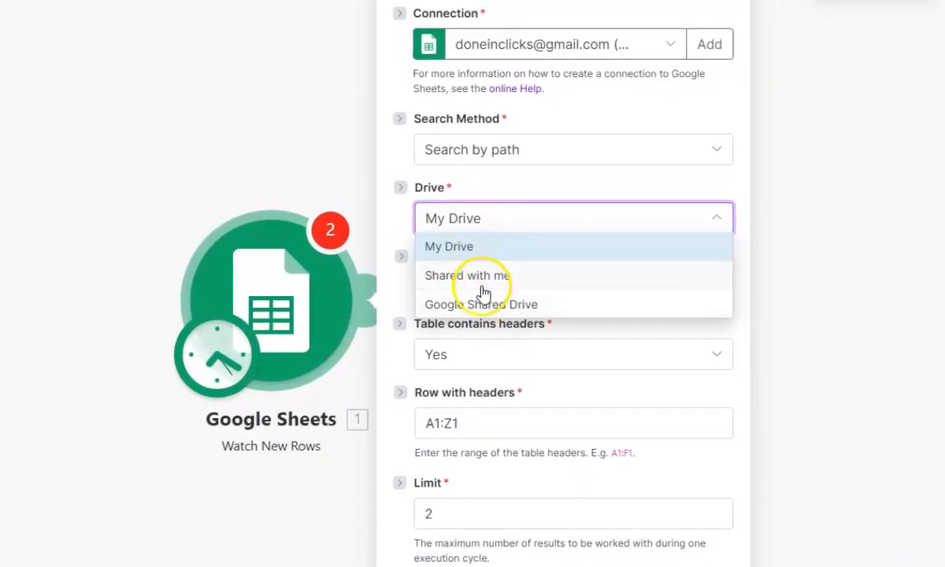
left_click(468, 247)
left_click(516, 288)
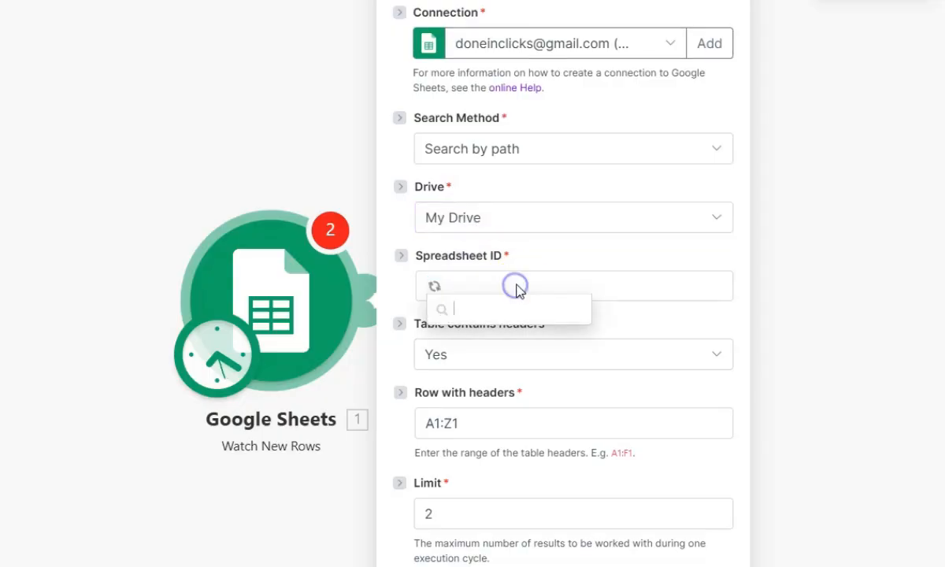
left_click(501, 337)
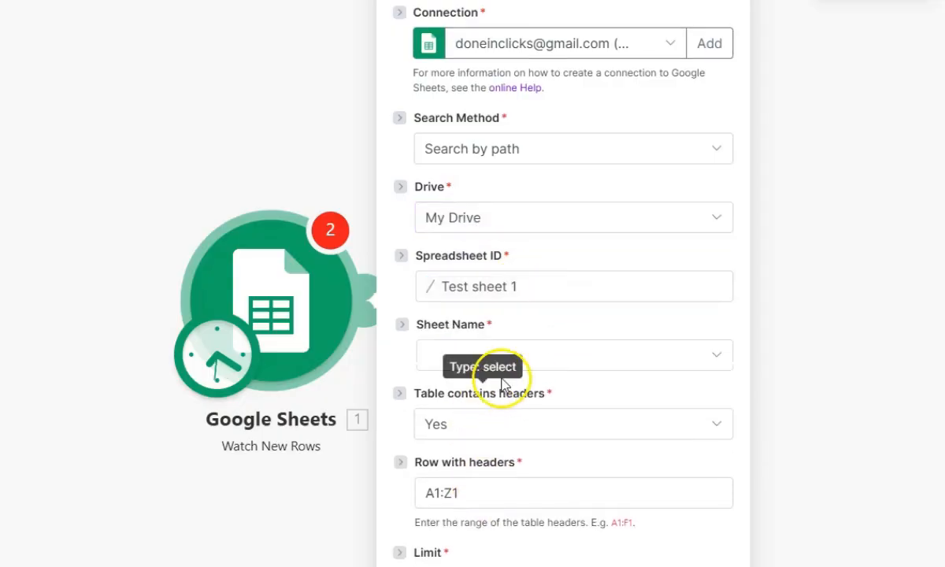
left_click(477, 352)
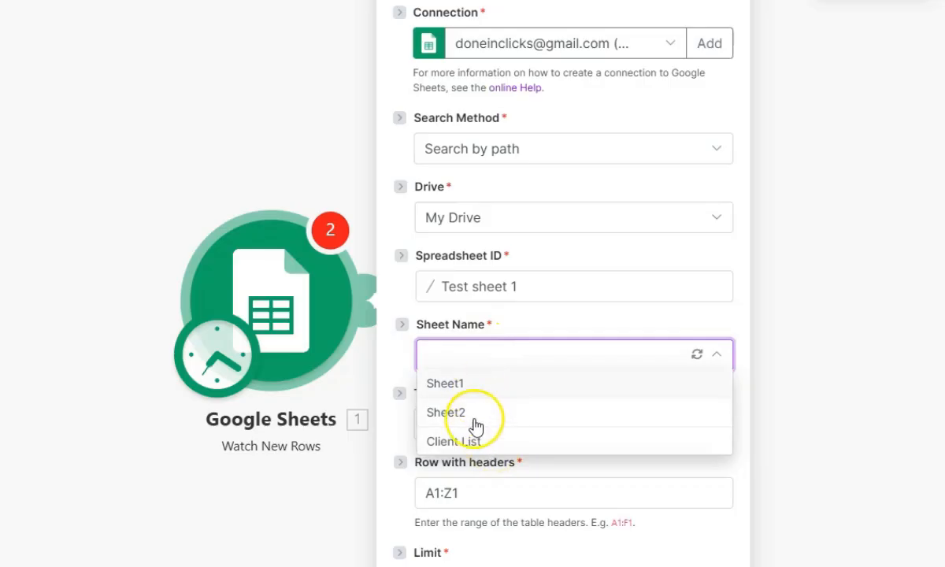
left_click(494, 445)
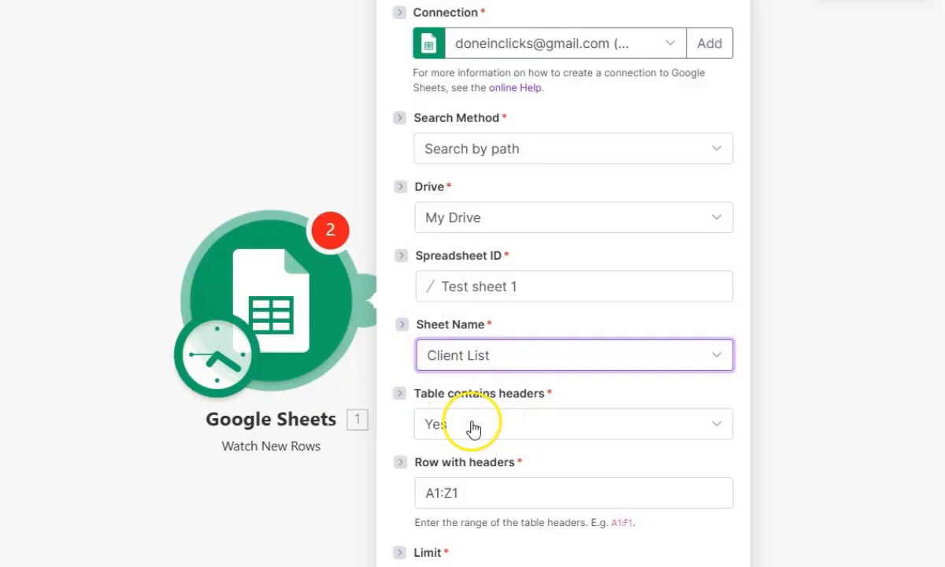
Keep the trigger's limit at 2 results per execution cycle and save its configuration
left_click(457, 566)
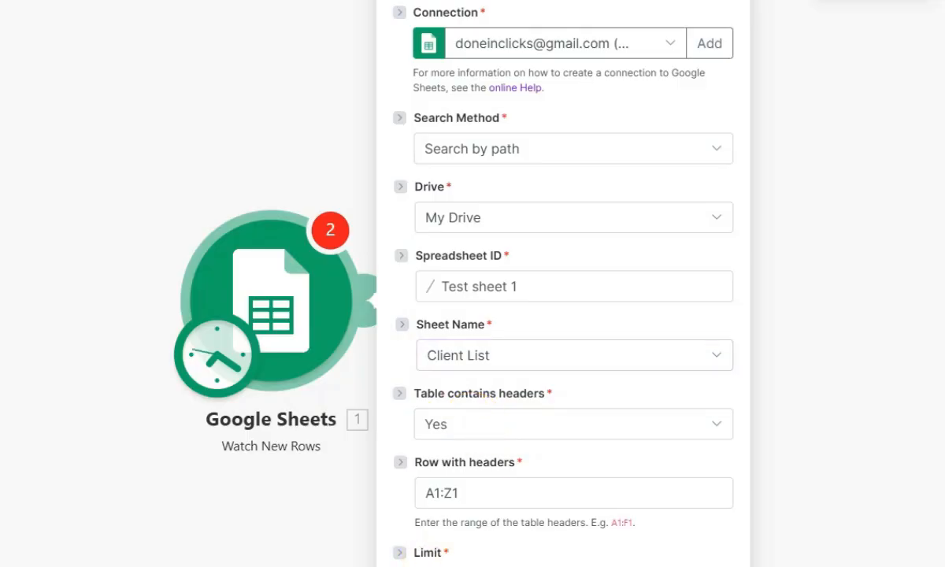
left_click_drag(605, 475, 649, 487)
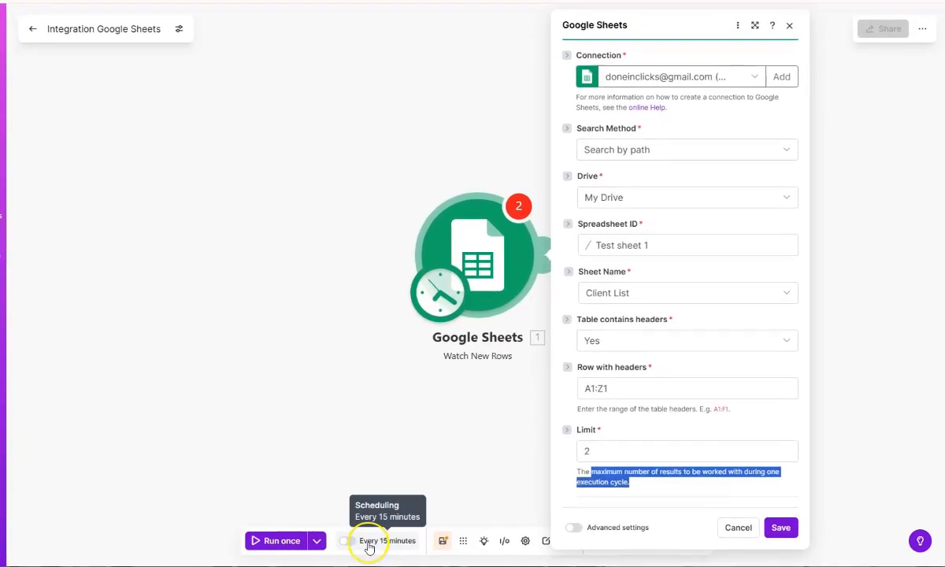
left_click_drag(610, 452, 570, 452)
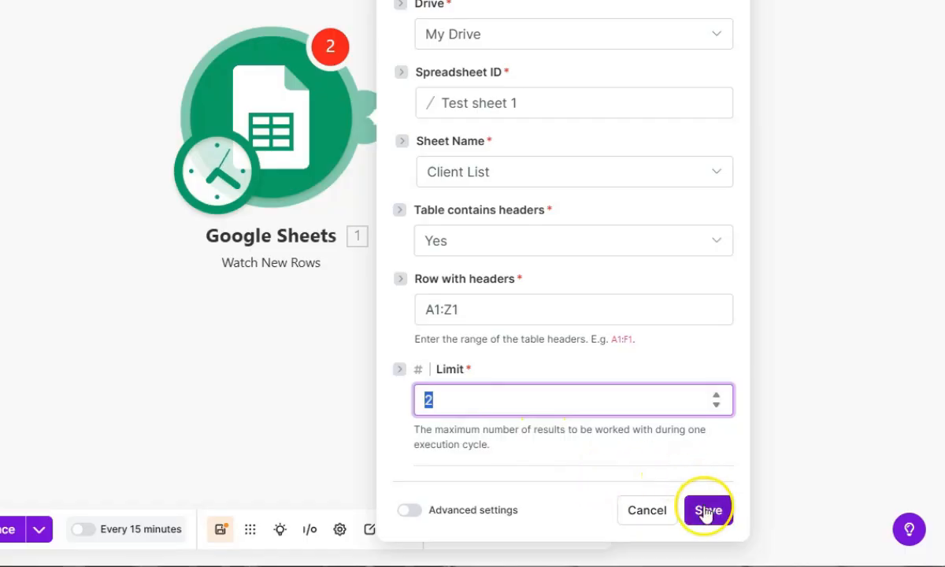
left_click(707, 510)
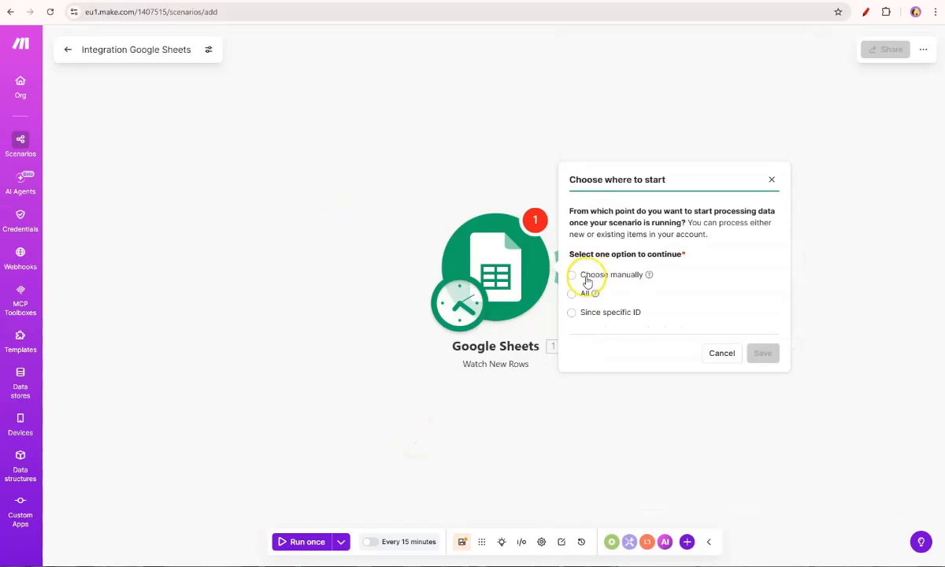
Examine the options for where processing starts, and the existing and empty rows in Sheet2 of Test sheet 1
mouse_move(647, 276)
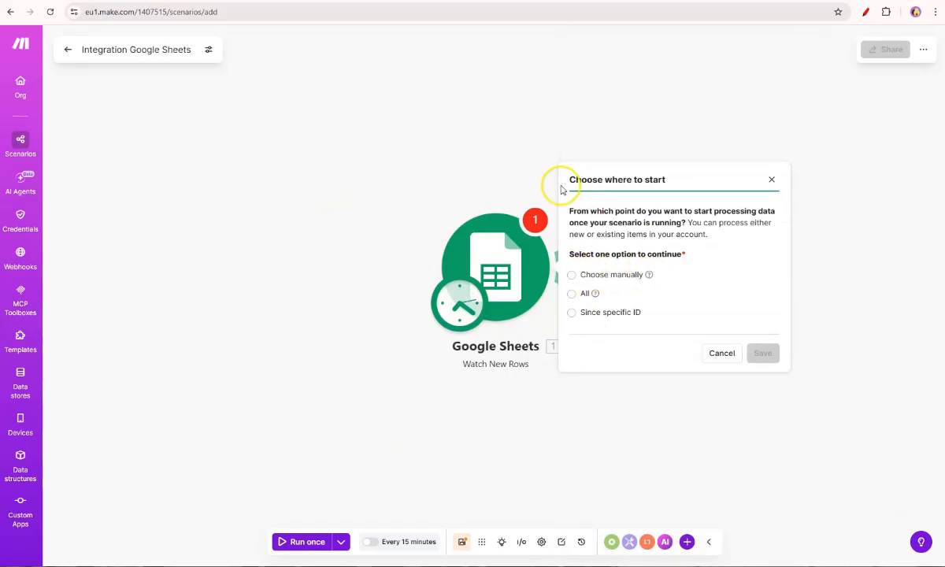
left_click_drag(564, 180, 675, 182)
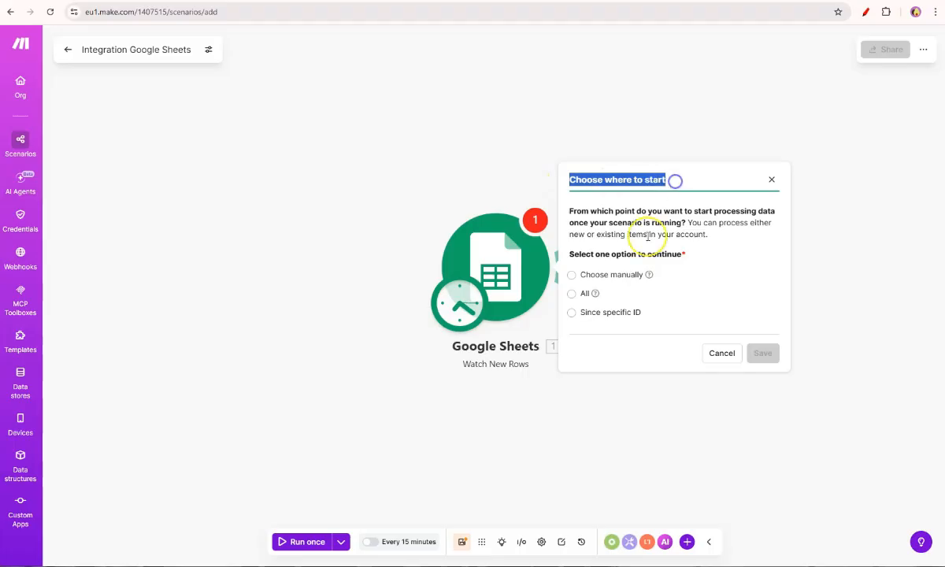
double_click(587, 293)
mouse_move(591, 298)
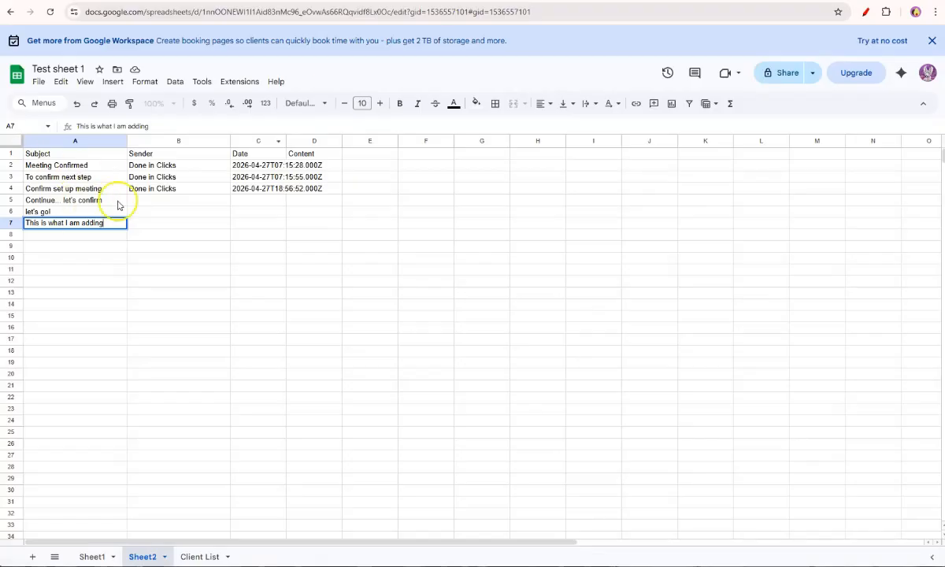
left_click(158, 225)
left_click_drag(42, 239, 327, 268)
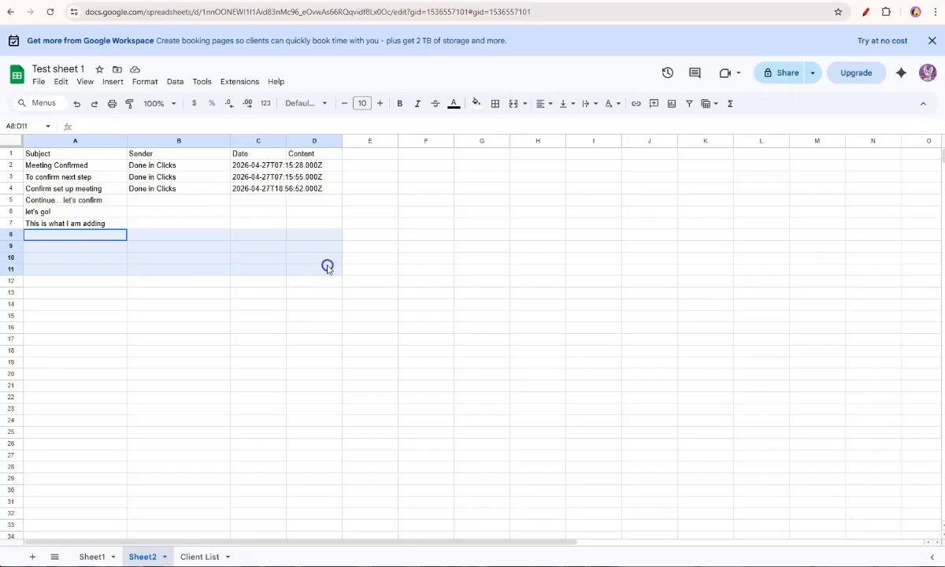
left_click_drag(328, 268, 328, 267)
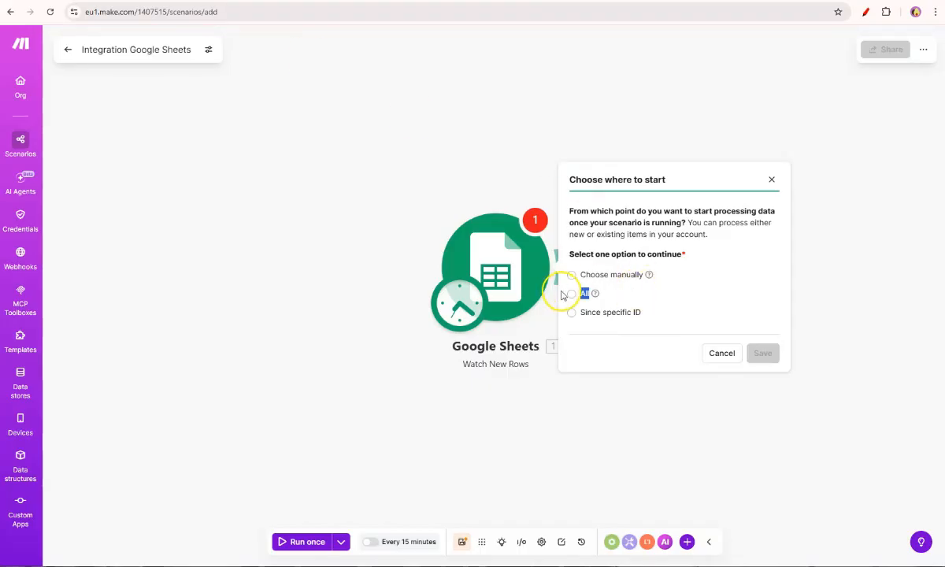
Set the trigger to start processing from All rows and save that choice
left_click(571, 293)
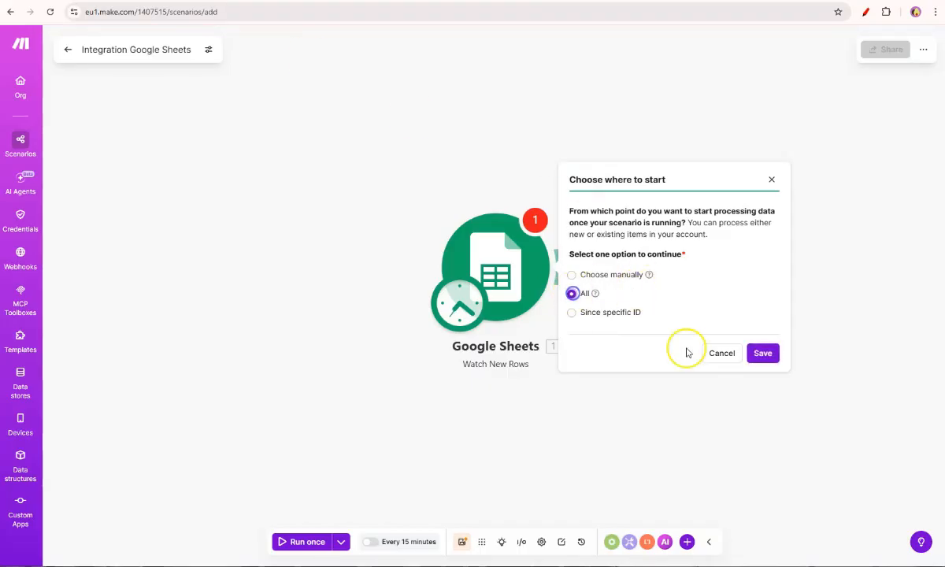
left_click(762, 353)
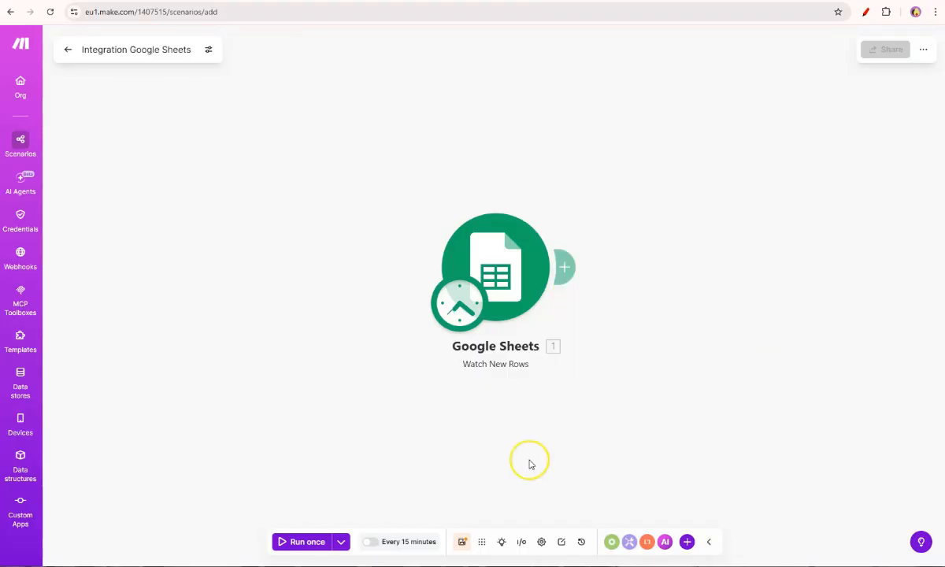
Rename the scenario as Google Sheet Watch New Rows and save it
left_click(464, 544)
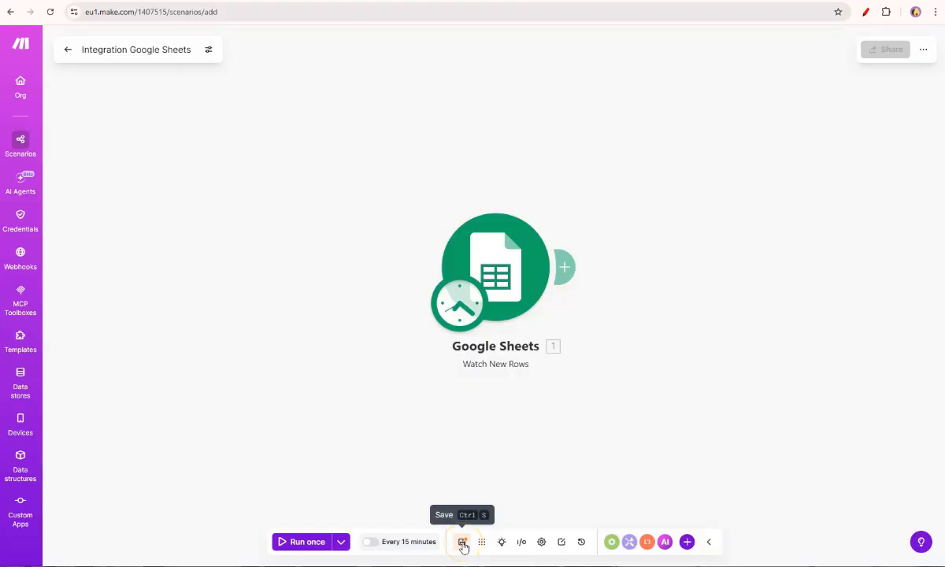
left_click(97, 47)
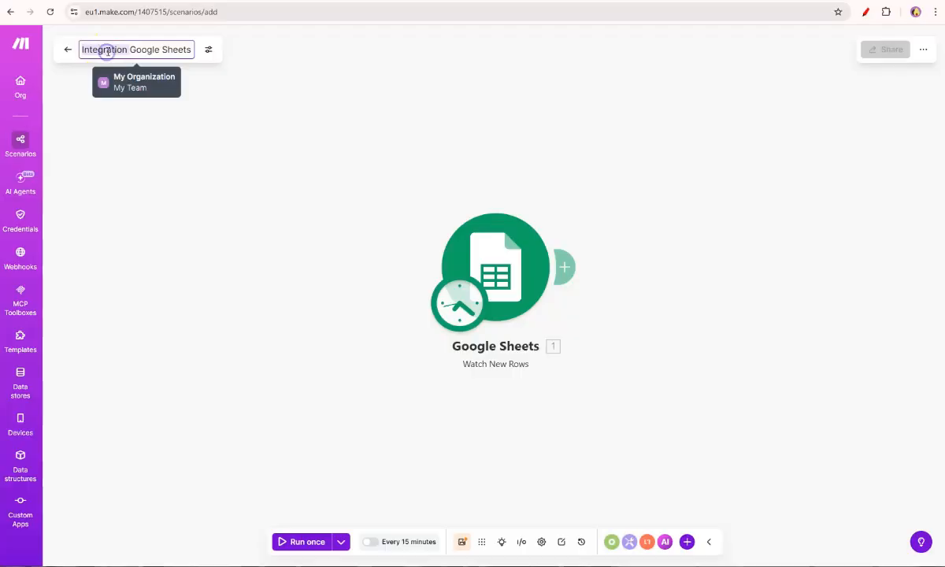
triple_click(108, 50)
key("BackSpace")
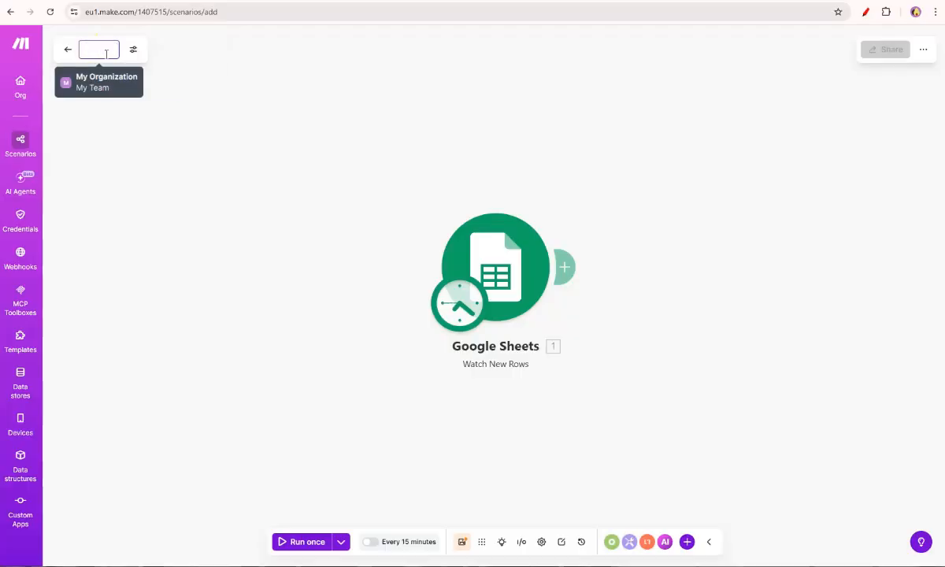
type("Google Sheet Watch New Rows")
left_click(337, 123)
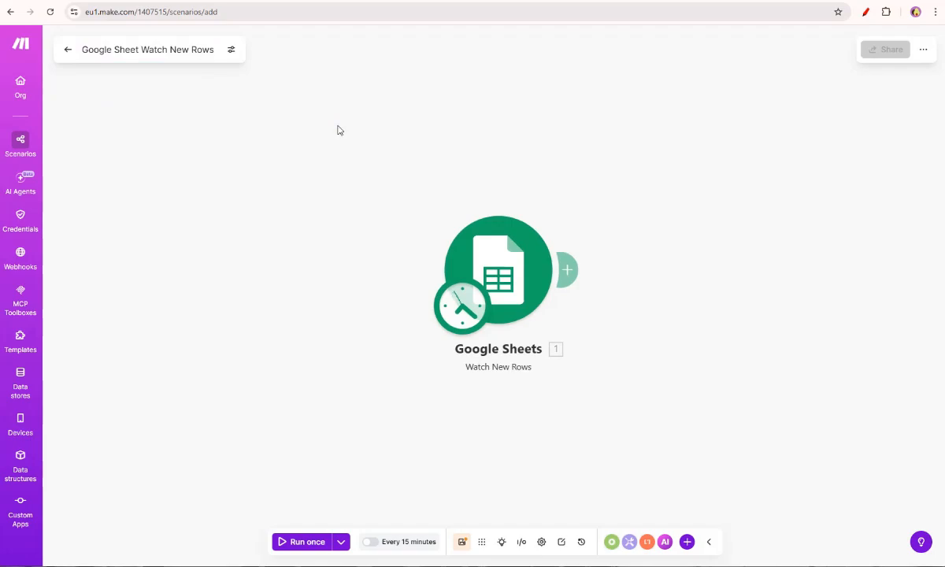
left_click(464, 543)
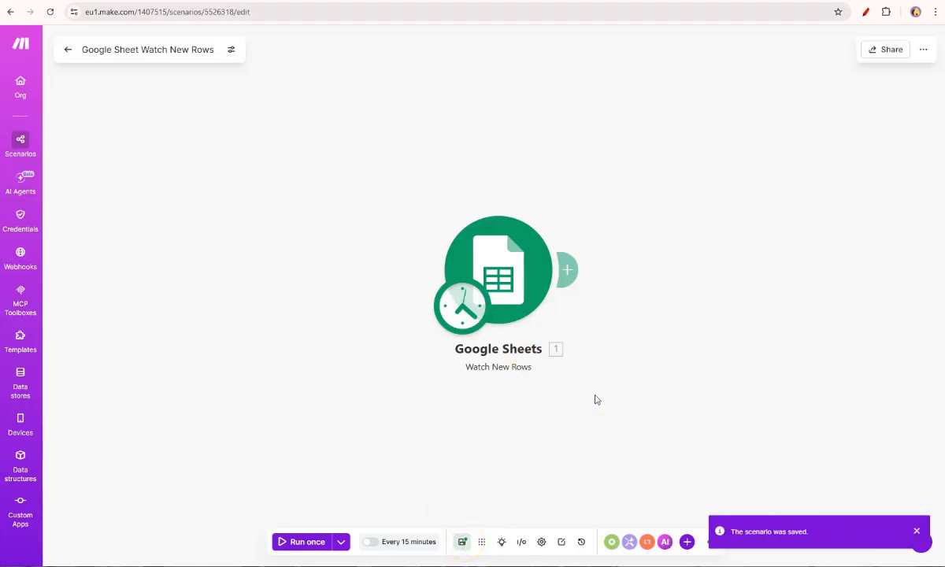
Turn on scheduling for the scenario, keeping the interval at 15 minutes
left_click(373, 545)
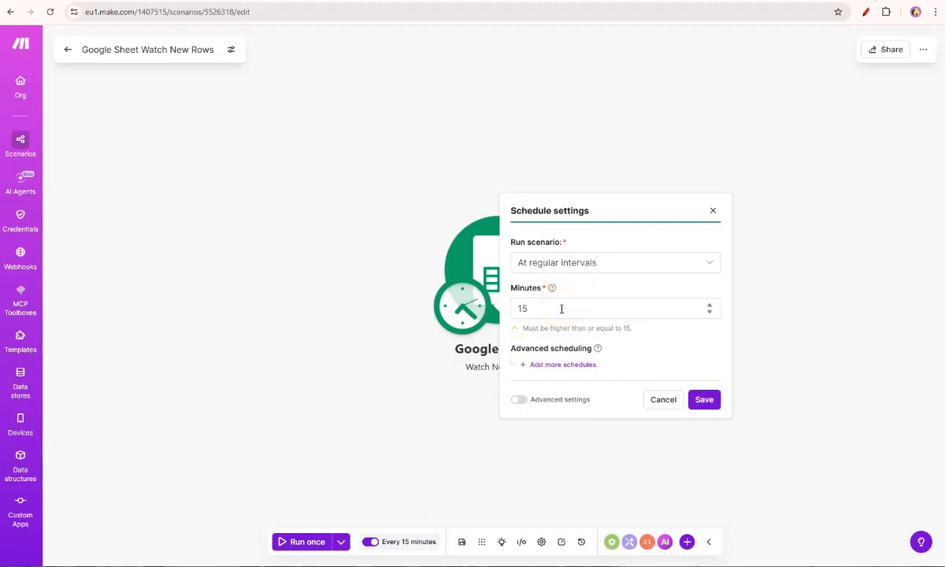
left_click_drag(560, 308, 517, 308)
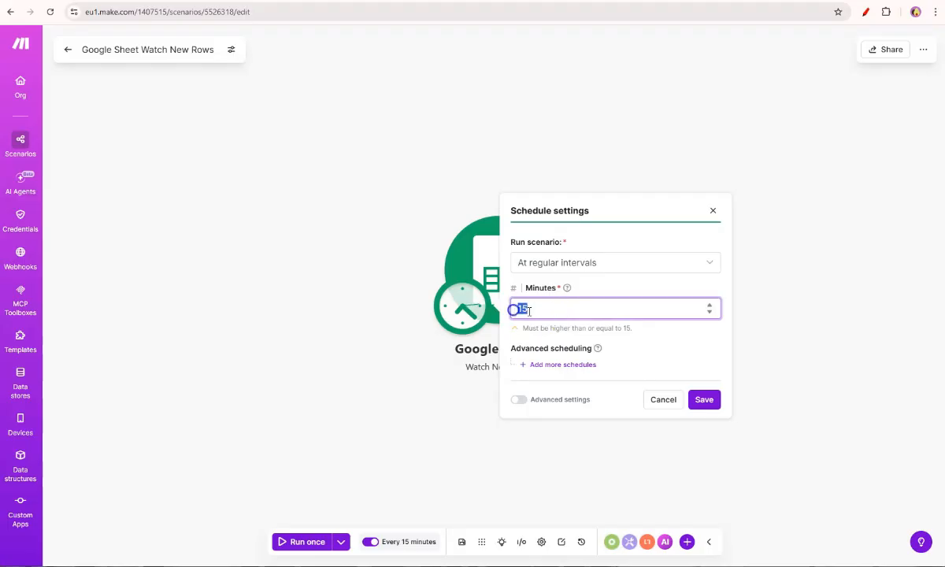
left_click(580, 309)
left_click(675, 308)
left_click_drag(629, 312, 495, 312)
left_click(551, 274)
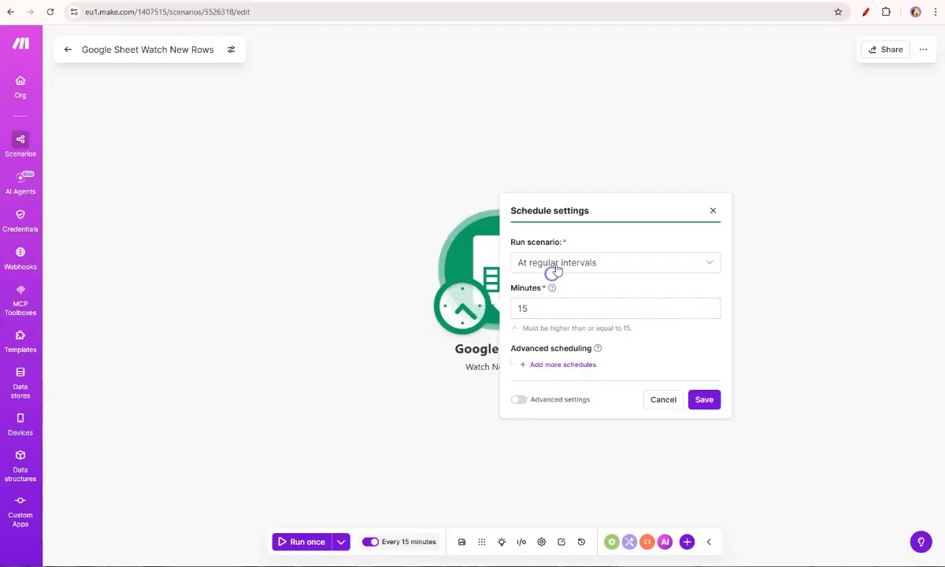
Try the Once run option, checking its date setting and the other available schedule types
left_click(555, 268)
left_click(545, 301)
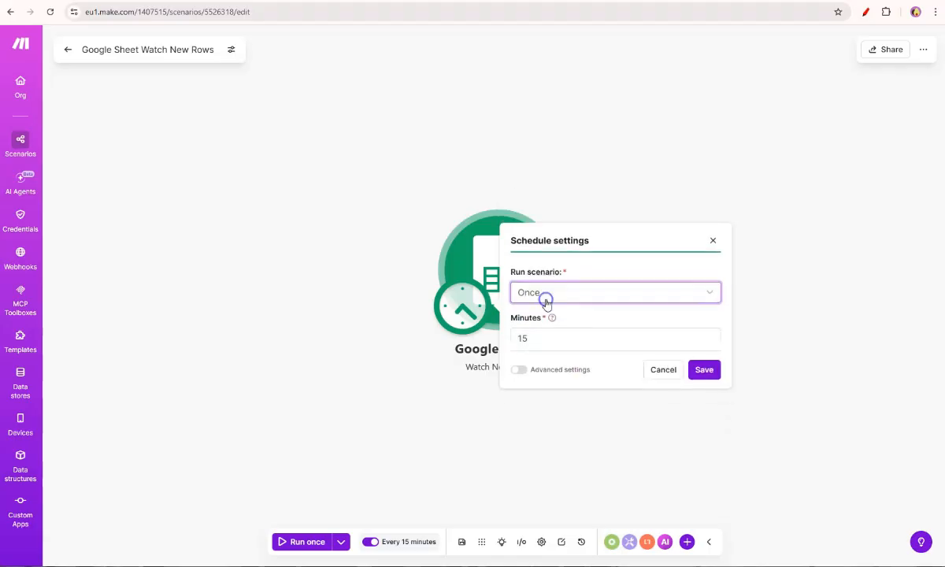
left_click(555, 323)
left_click_drag(529, 323, 603, 325)
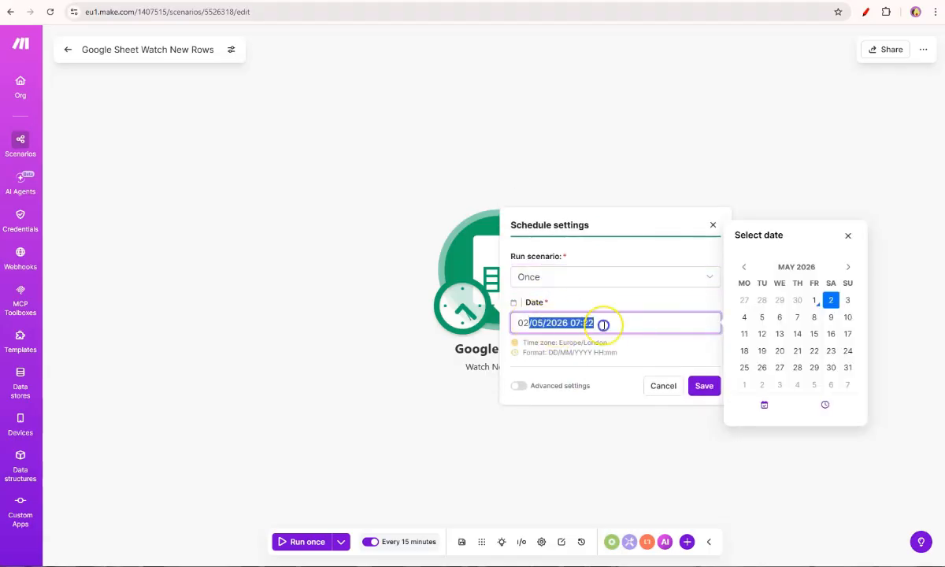
left_click(587, 273)
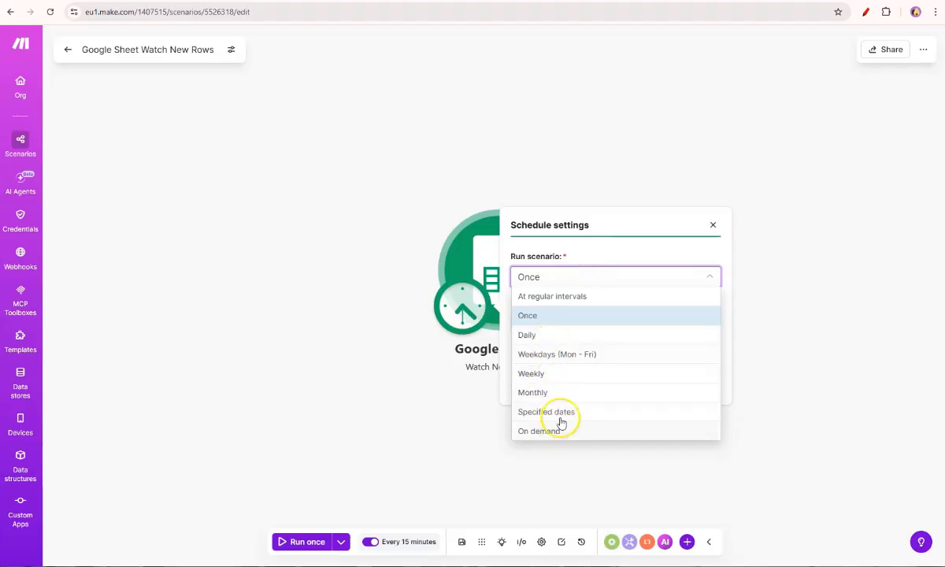
left_click(639, 275)
Set the scenario to run at regular intervals and save the schedule settings
left_click(584, 277)
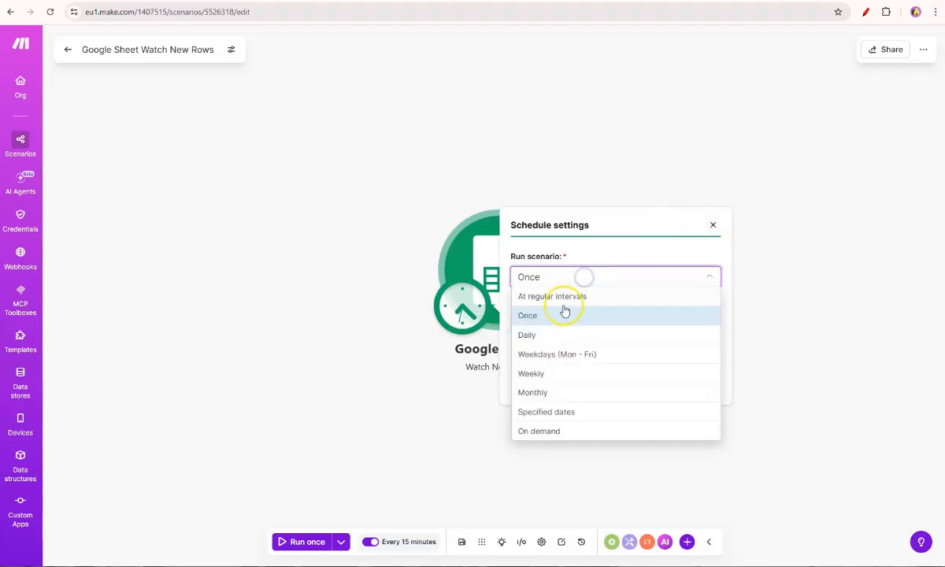
left_click(560, 296)
left_click(696, 395)
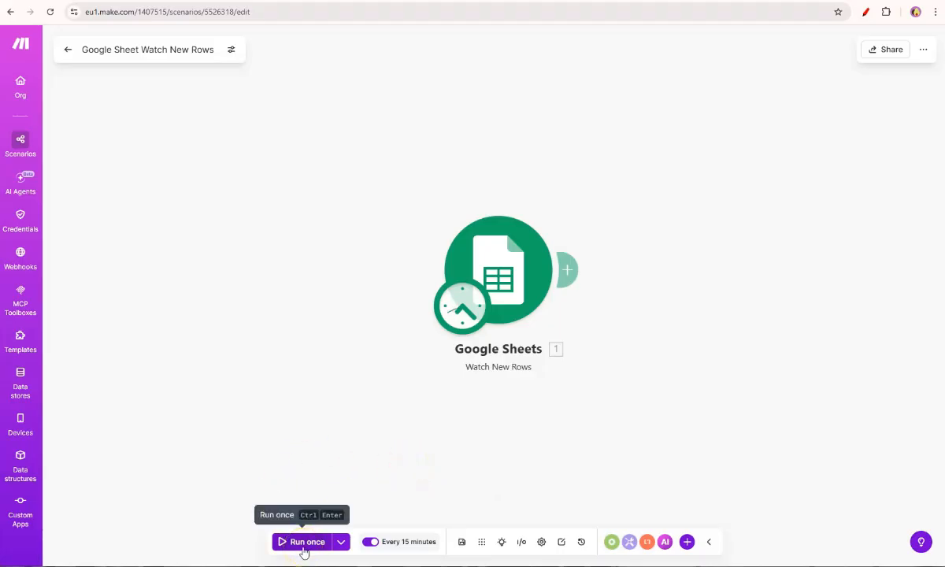
Switch to Test sheet 1 in Google Sheets and enter a new client's name in row 6 of the Client List sheet
left_click(488, 2)
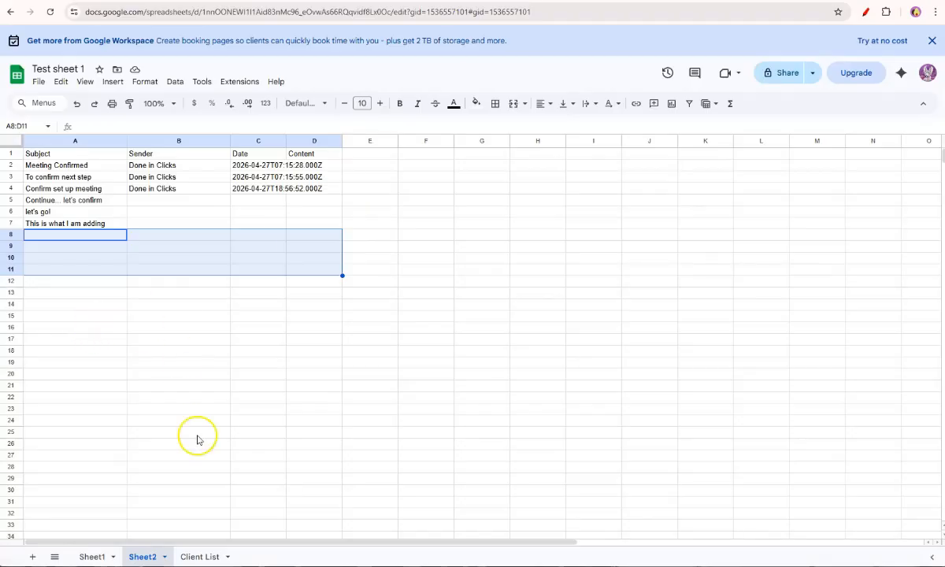
left_click(189, 557)
left_click(54, 213)
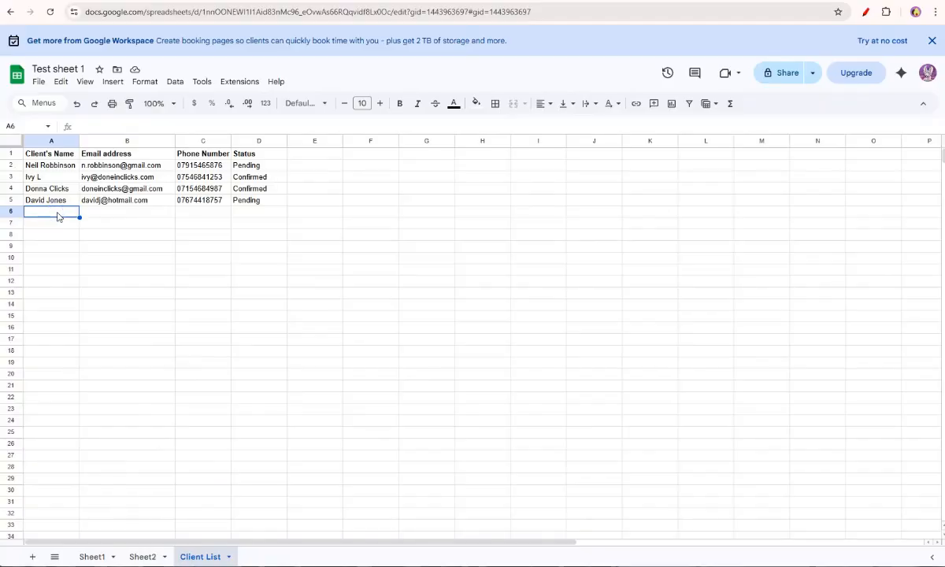
type("S")
left_click(243, 211)
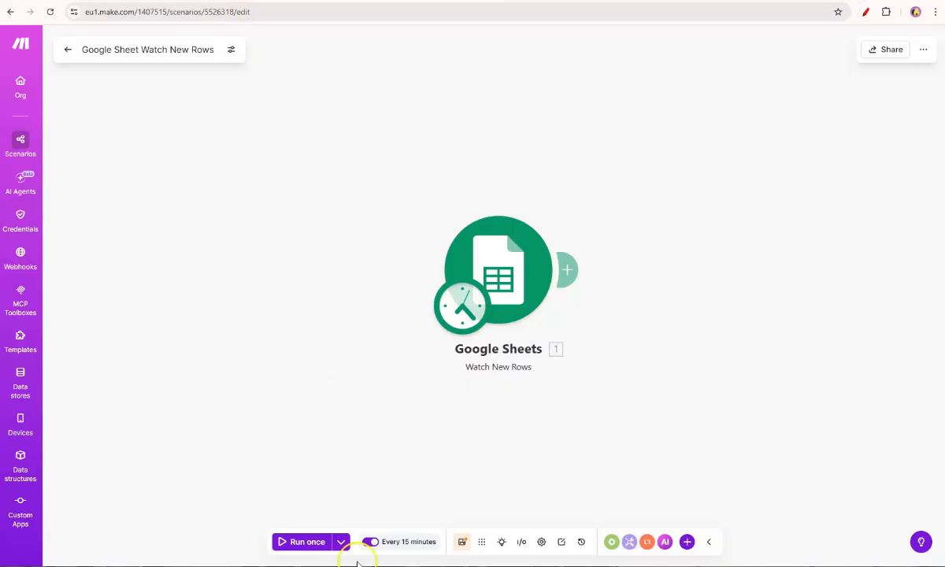
Switch to Make and run the Google Sheet Watch New Rows scenario once, then open the Google Sheets module's output
left_click(310, 543)
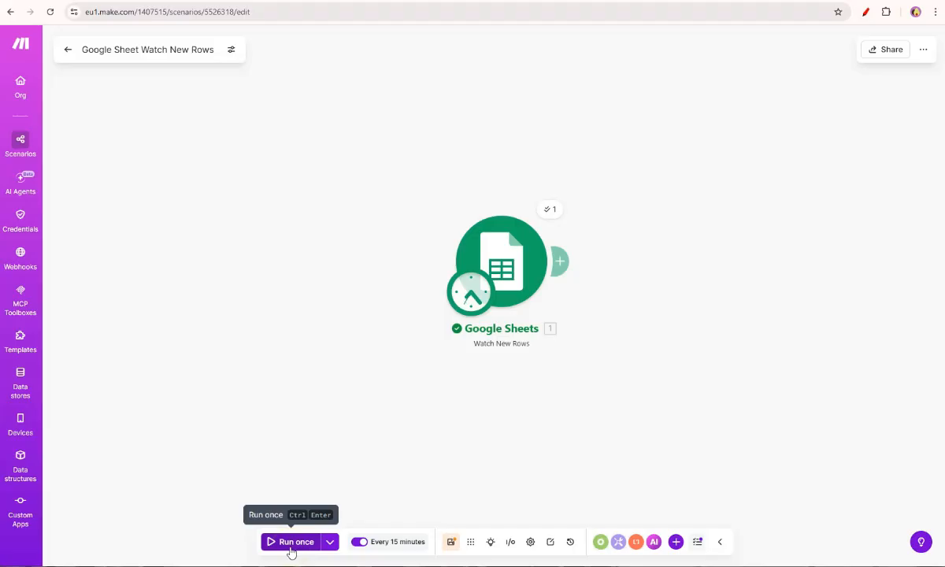
left_click(291, 548)
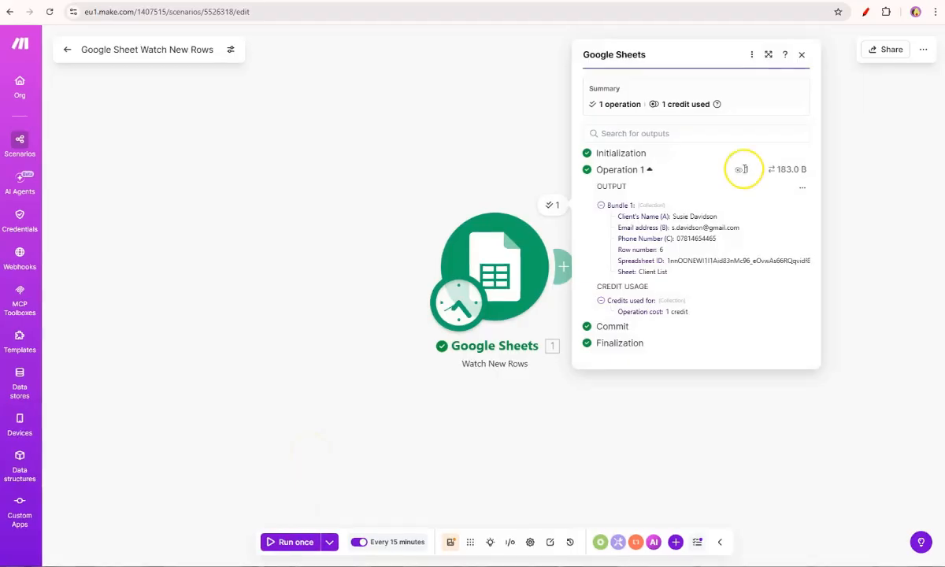
Examine the client's name, email, phone number and row number in Operation 1's output, and compare them with row 6 of the Client List sheet
left_click_drag(617, 217, 722, 220)
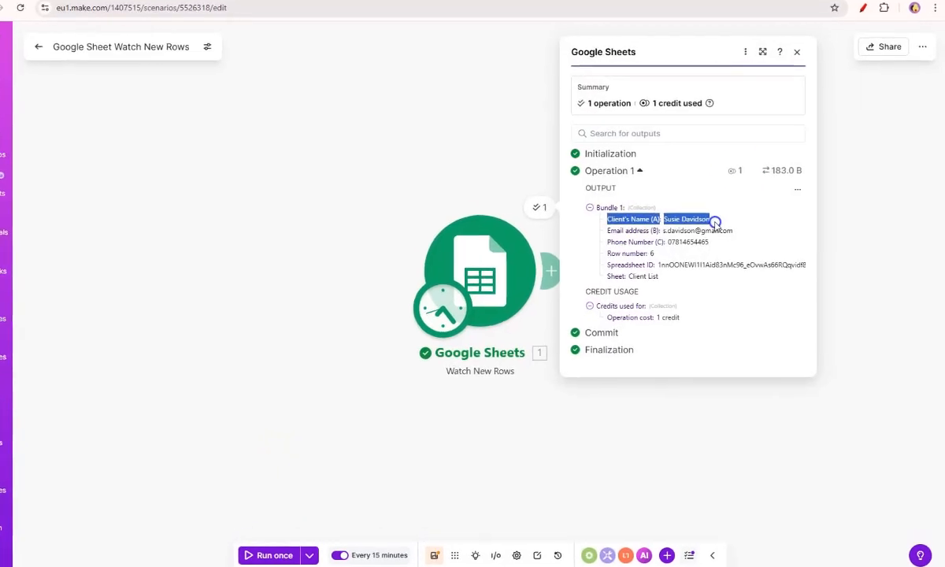
left_click_drag(578, 240, 734, 249)
left_click(581, 239)
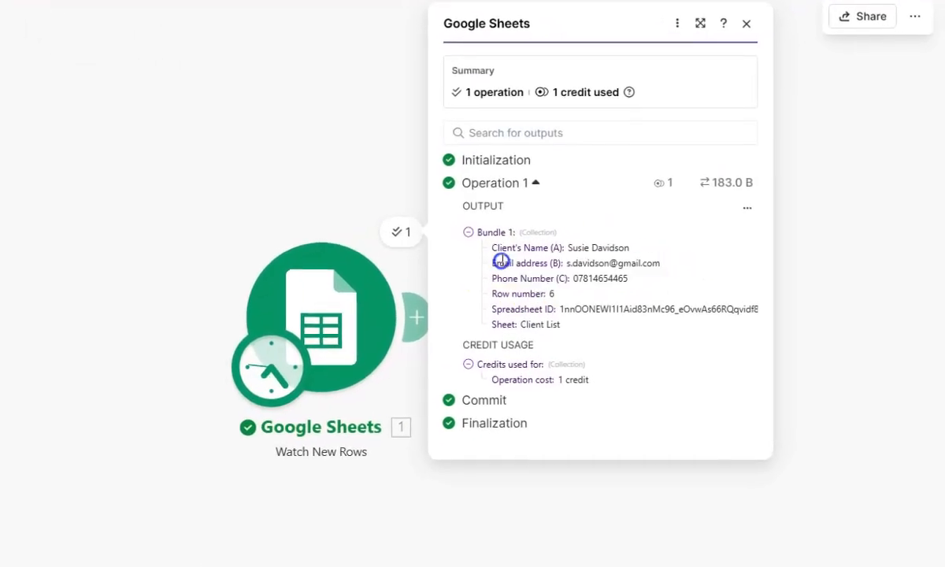
left_click_drag(501, 260, 660, 280)
left_click_drag(492, 293, 554, 294)
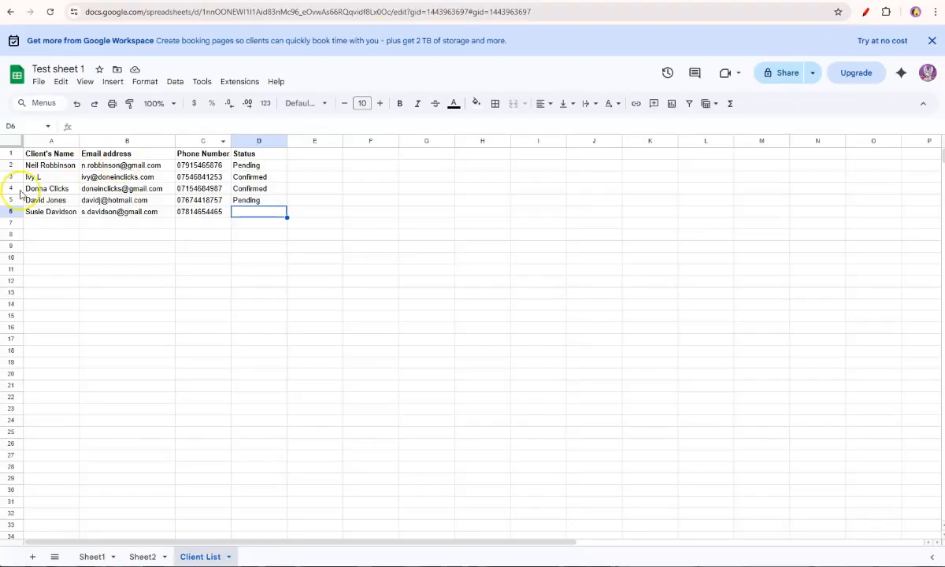
left_click(8, 211)
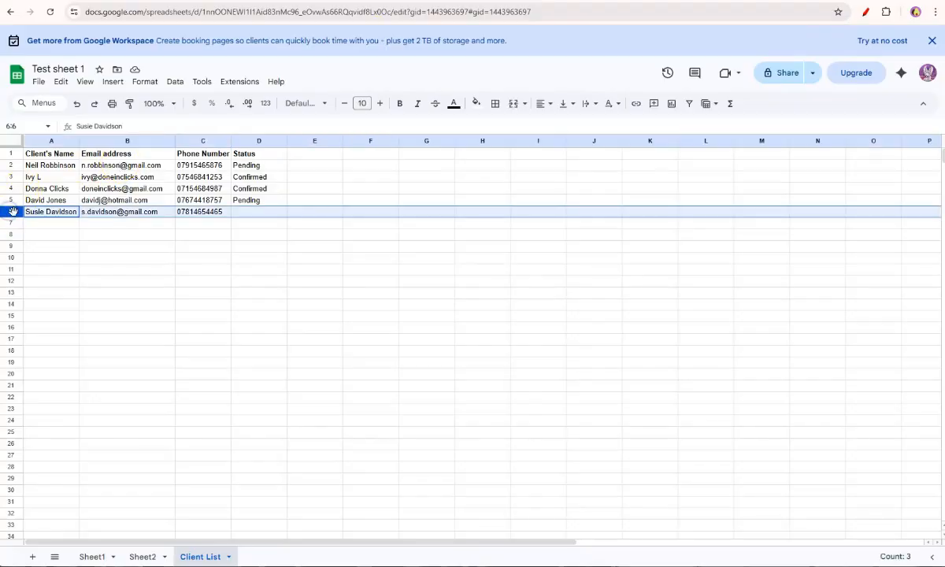